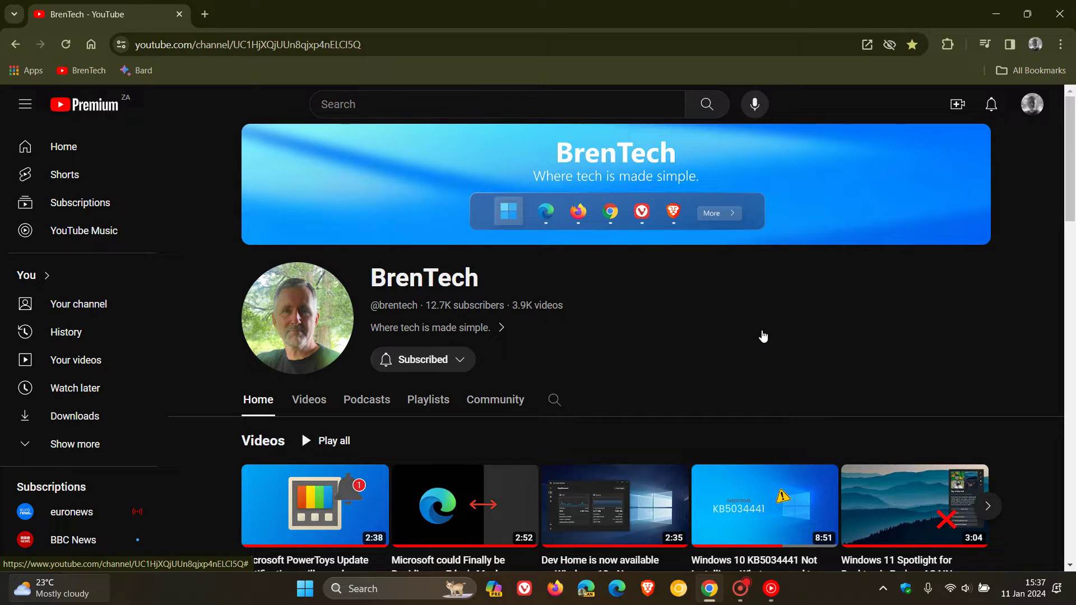
- Zoom the current page to 125% from the browser menu's zoom controls
left_click(1061, 44)
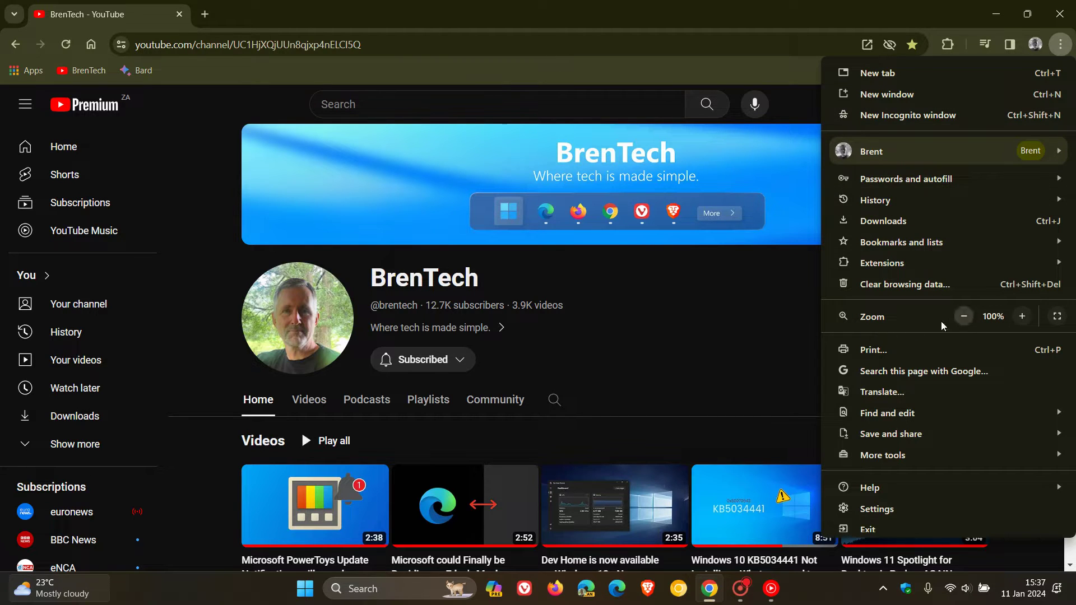
left_click(965, 317)
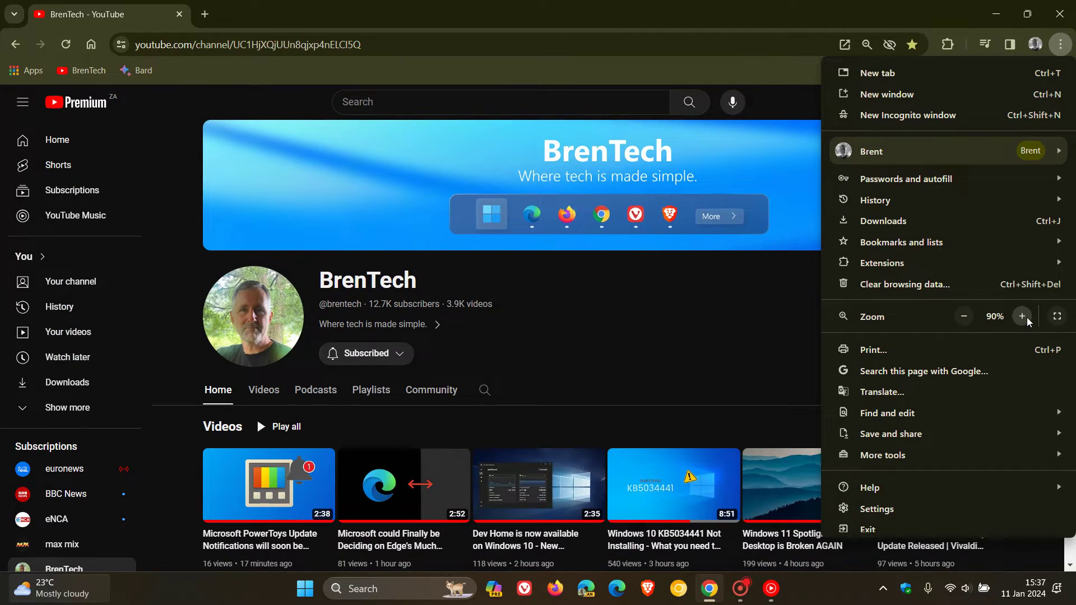
left_click(1022, 317)
left_click(1022, 317)
left_click(1022, 317)
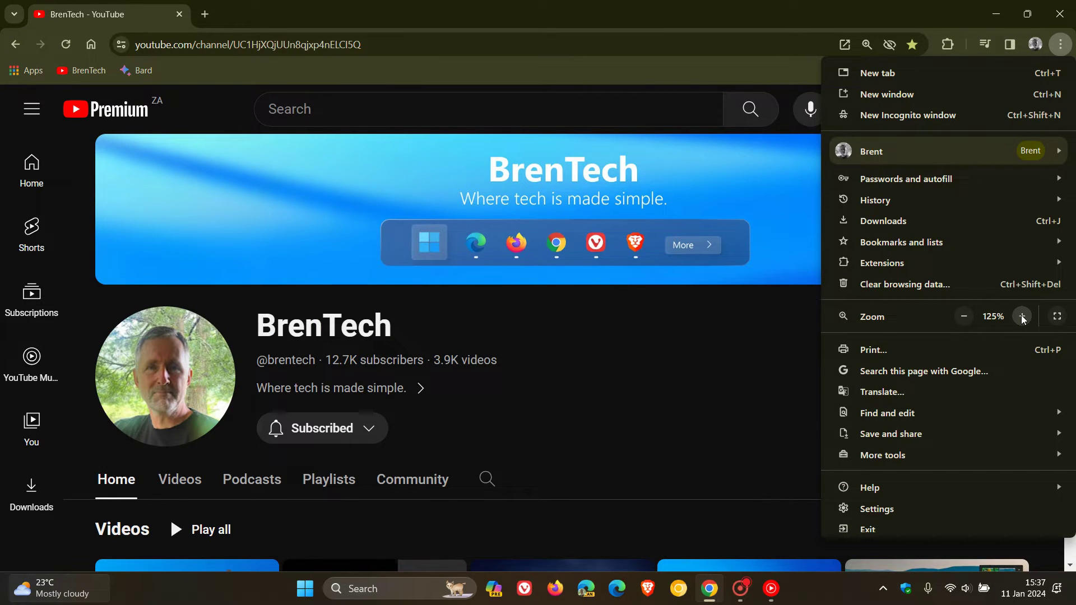
left_click(741, 370)
scroll(745, 368, "down", 5)
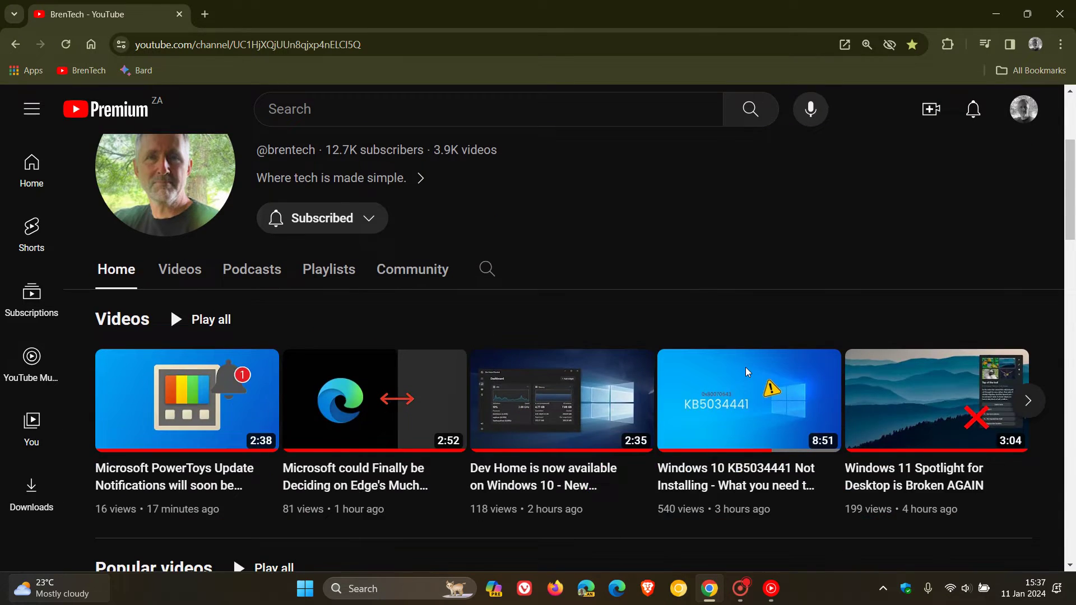
scroll(745, 368, "up", 5)
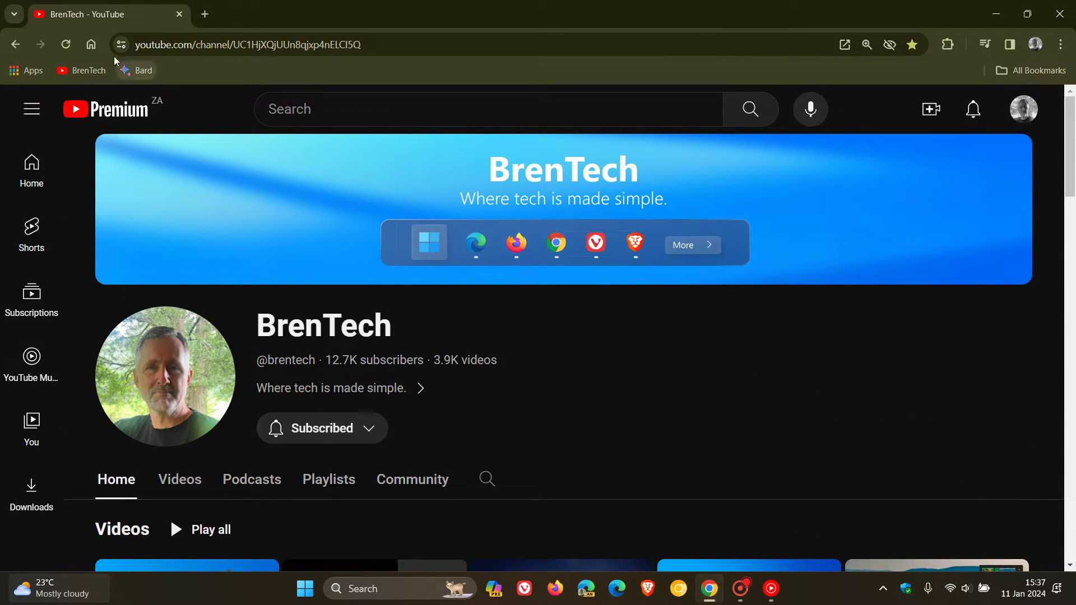
- Bring the page zoom back down from 125% to 100%
left_click(91, 45)
left_click(1061, 44)
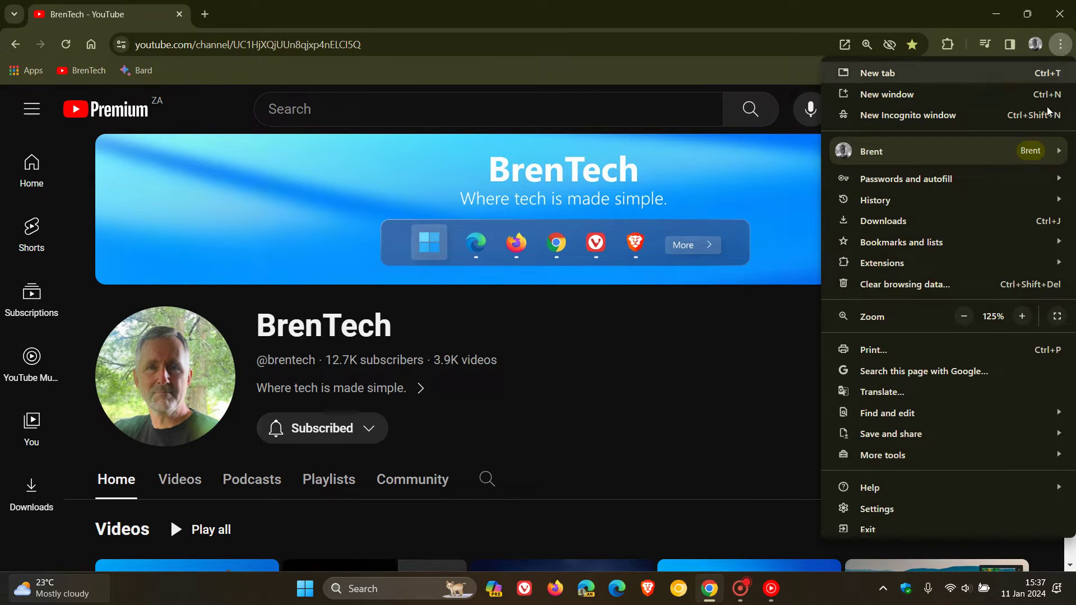
left_click(964, 317)
left_click(963, 317)
left_click(701, 299)
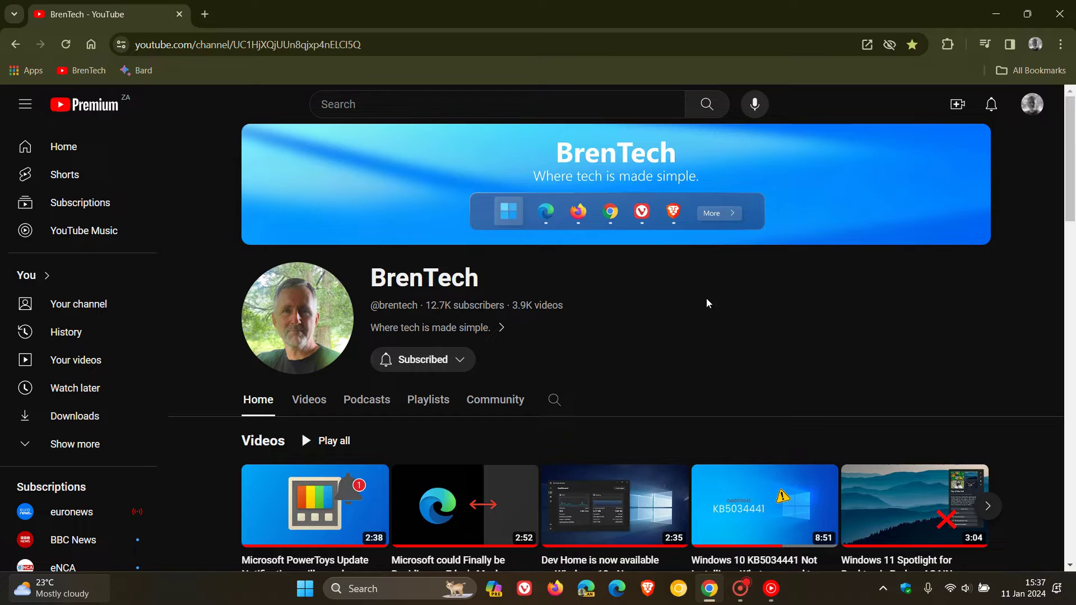
- Set Chrome's default page zoom to 125% under Settings > Appearance
left_click(91, 44)
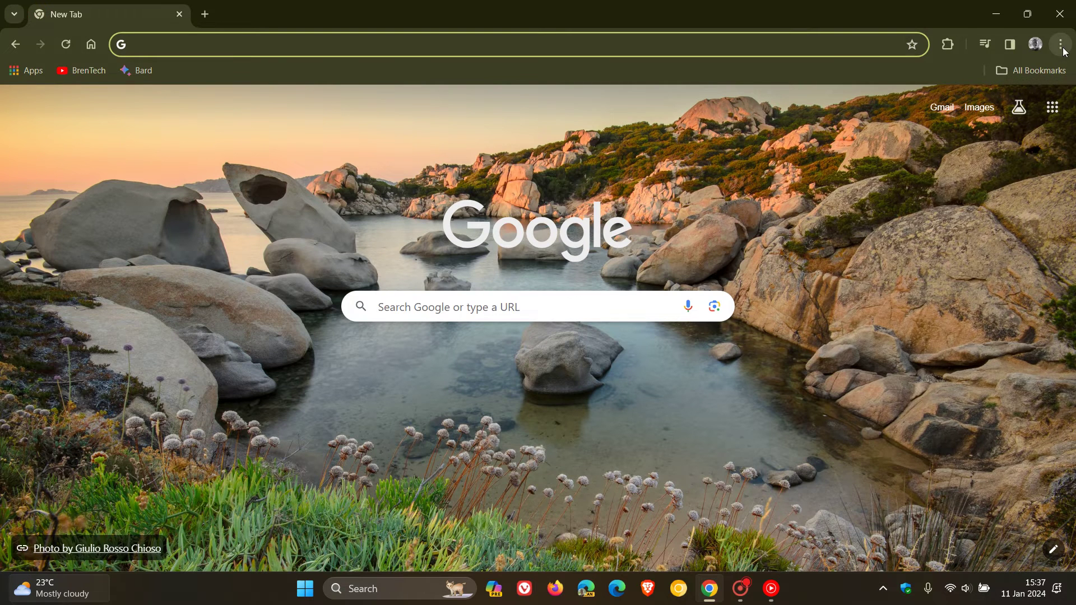
left_click(1062, 45)
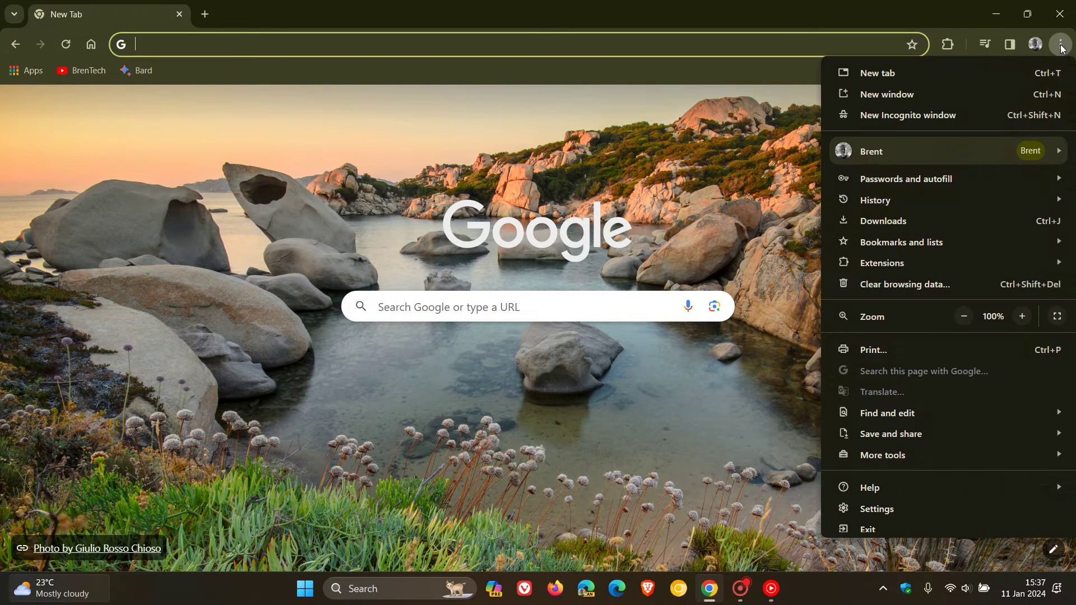
left_click(888, 515)
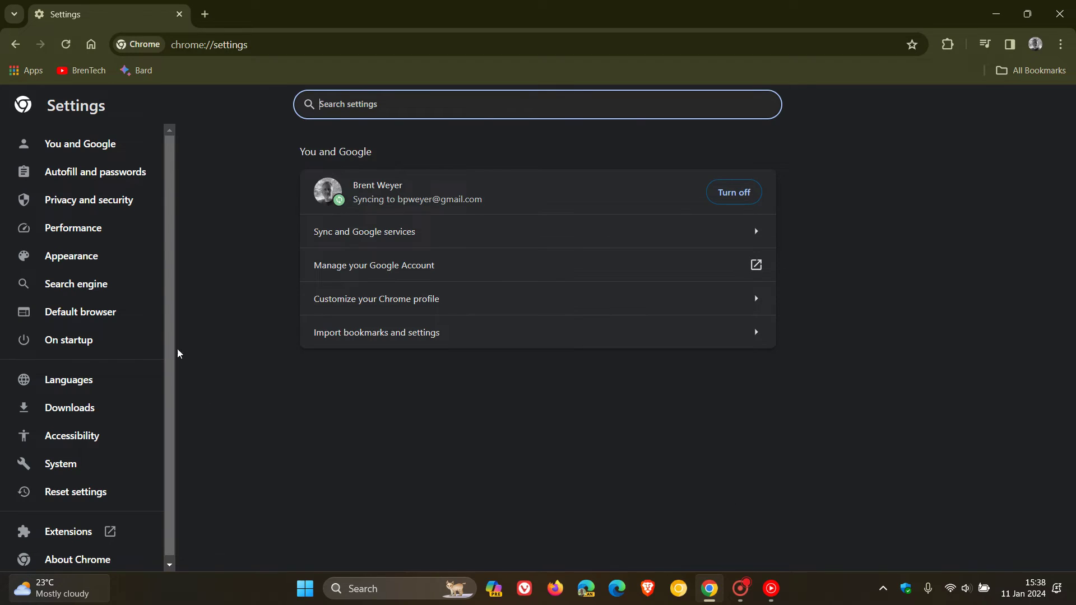
left_click(157, 261)
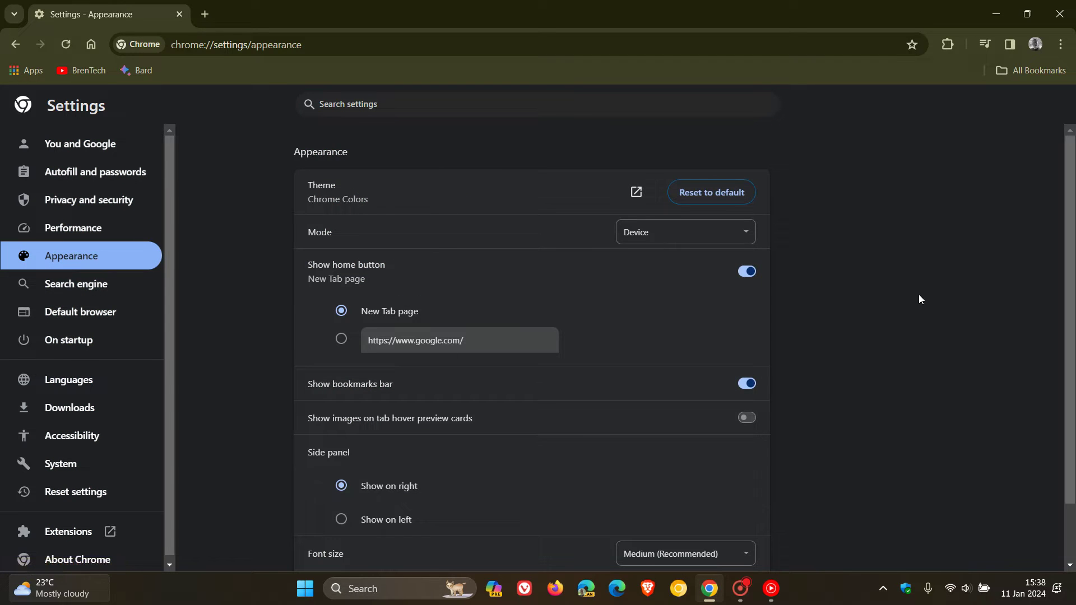
scroll(887, 289, "down", 1)
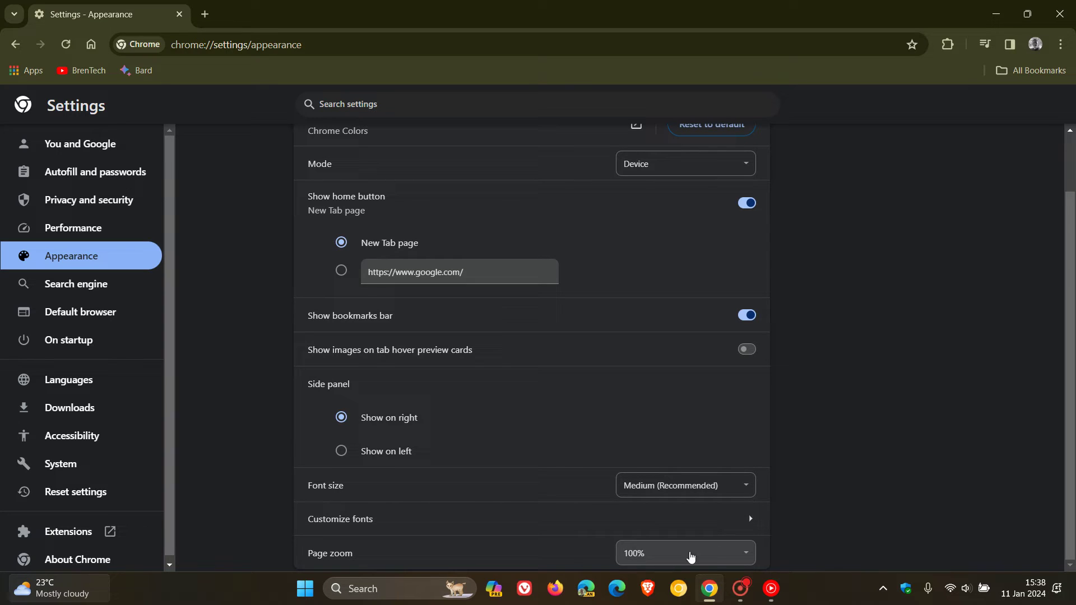
left_click(717, 557)
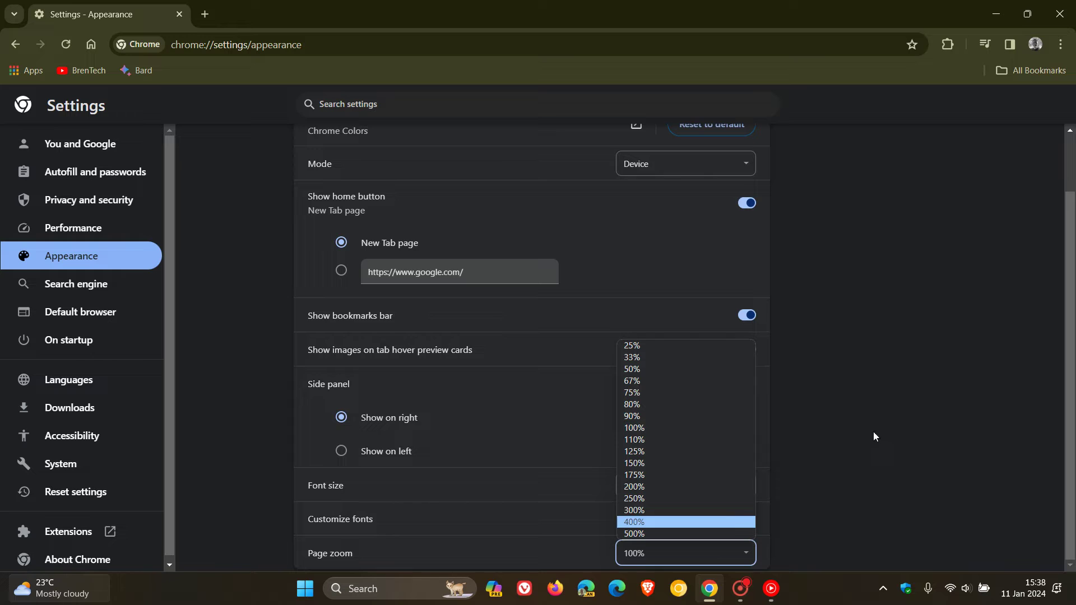
left_click(705, 451)
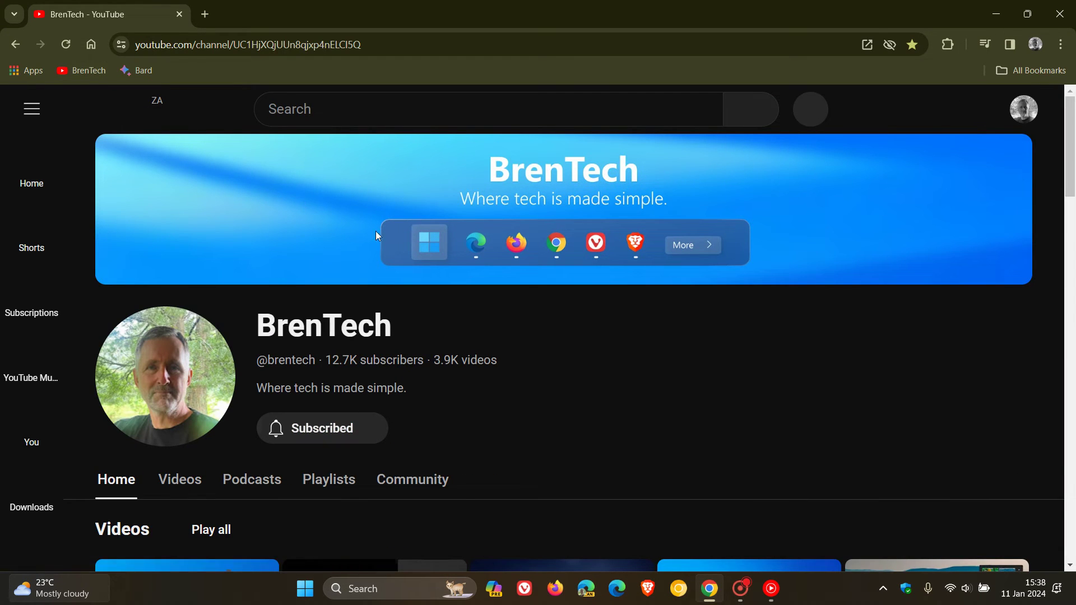
scroll(675, 387, "down", 5)
scroll(598, 359, "up", 5)
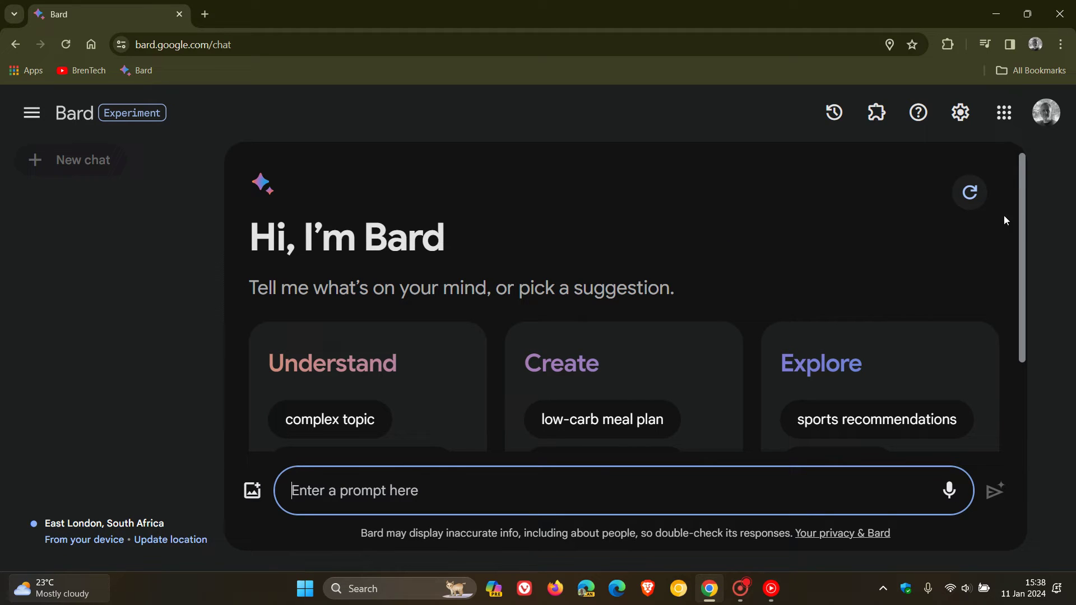
- Reset the default page zoom to 100% in Appearance, then send the Bard tab to the New Tab page
left_click(1061, 45)
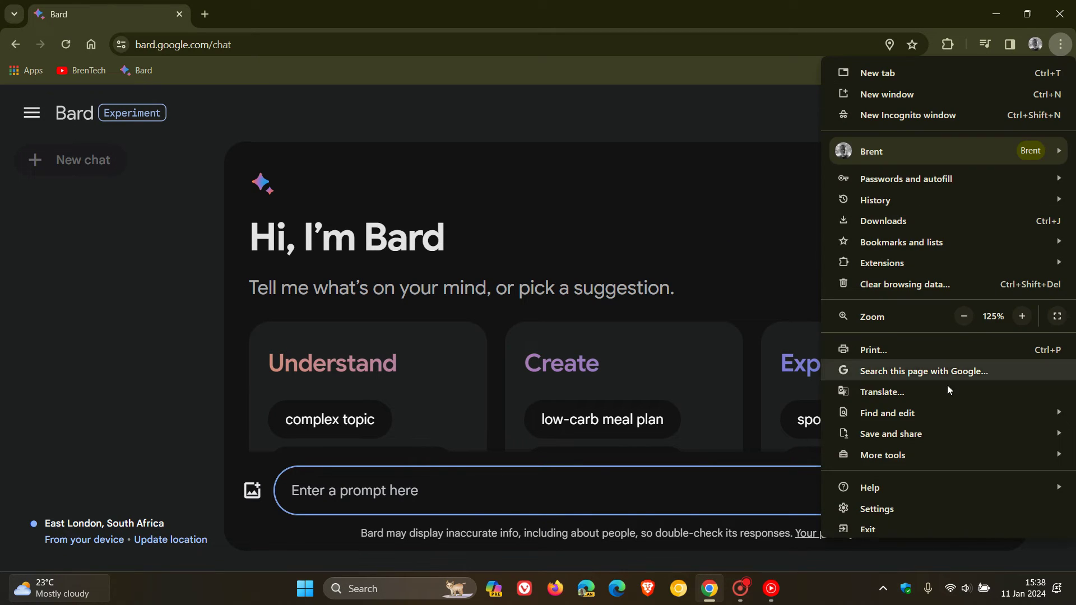
left_click(908, 507)
left_click(109, 308)
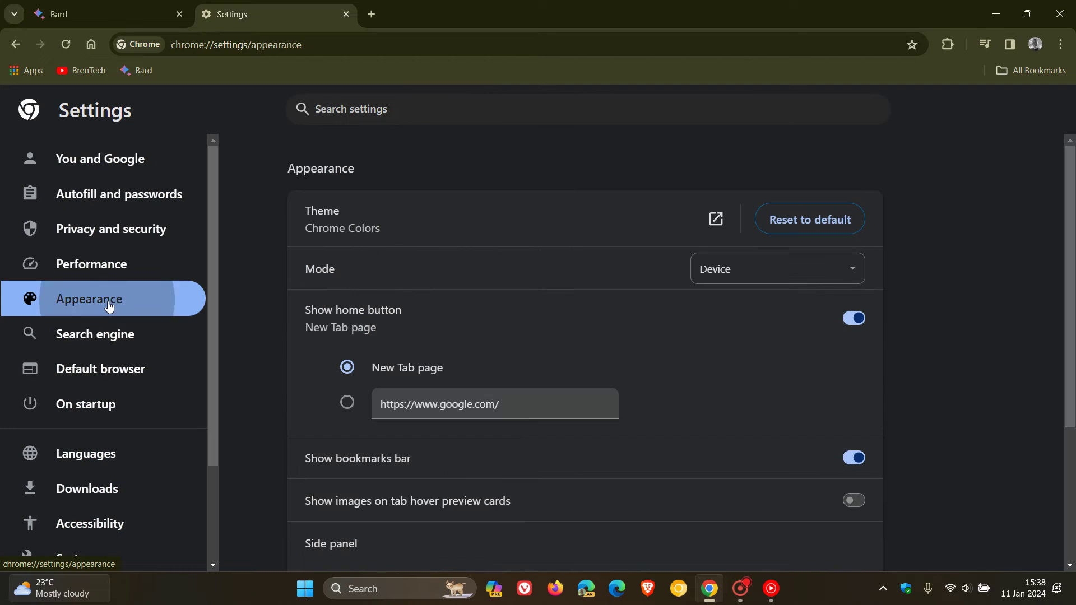
scroll(932, 303, "down", 3)
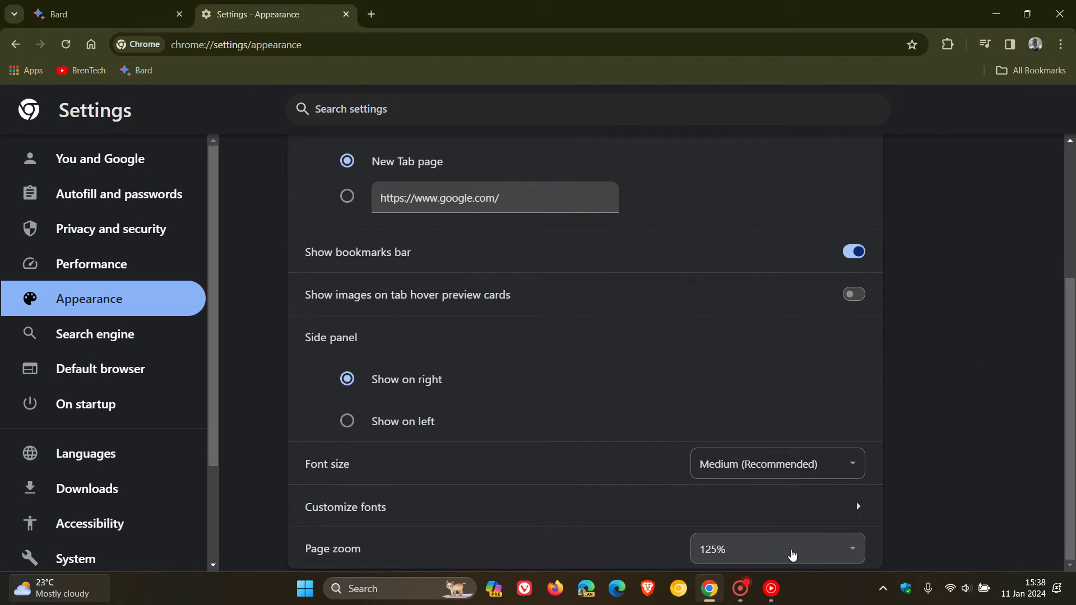
left_click(792, 552)
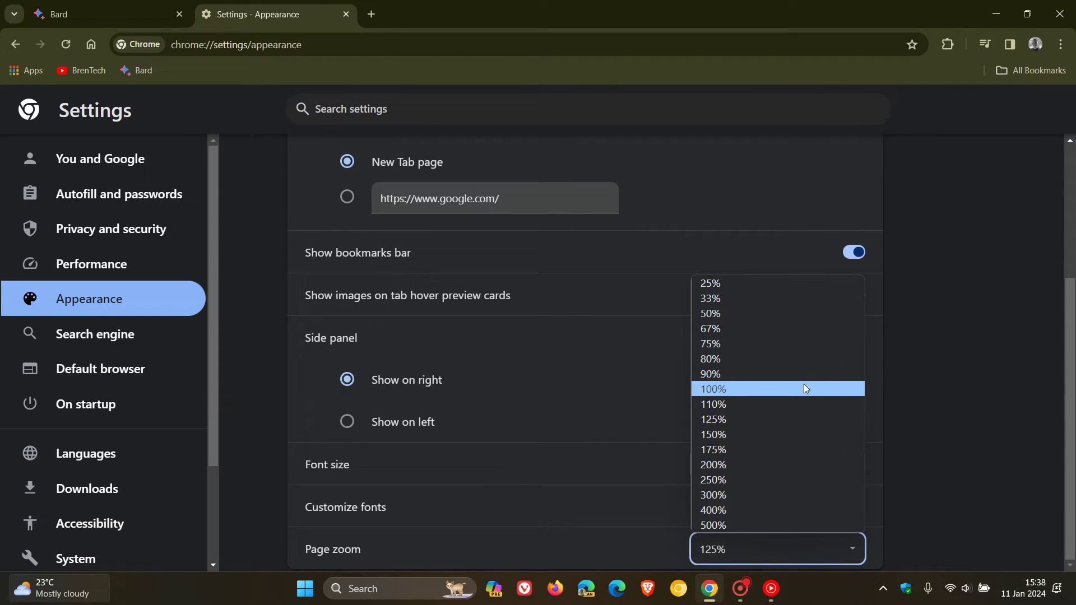
left_click(805, 391)
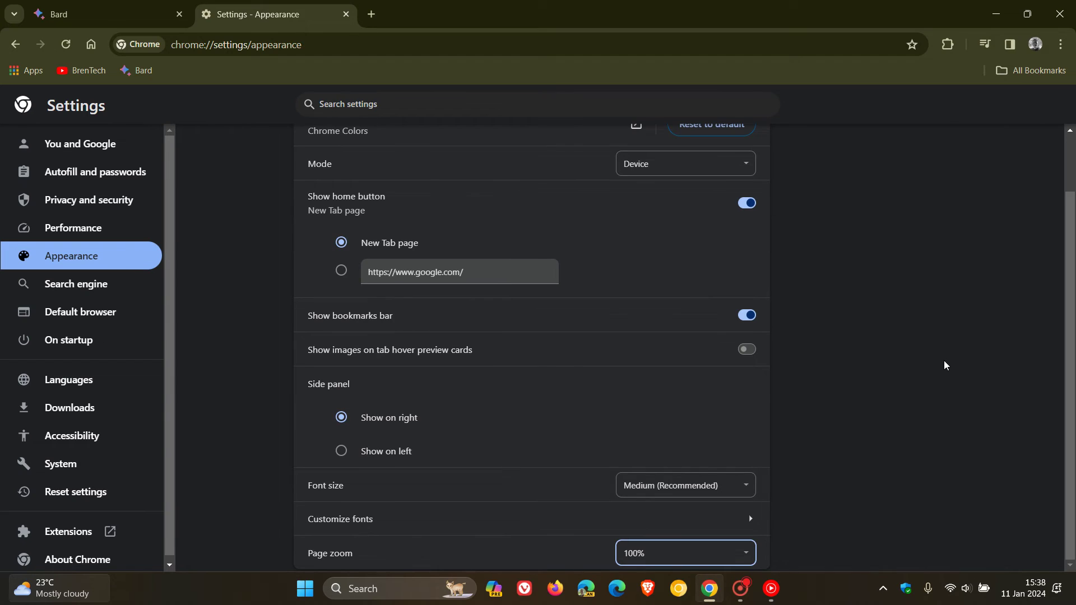
left_click(115, 11)
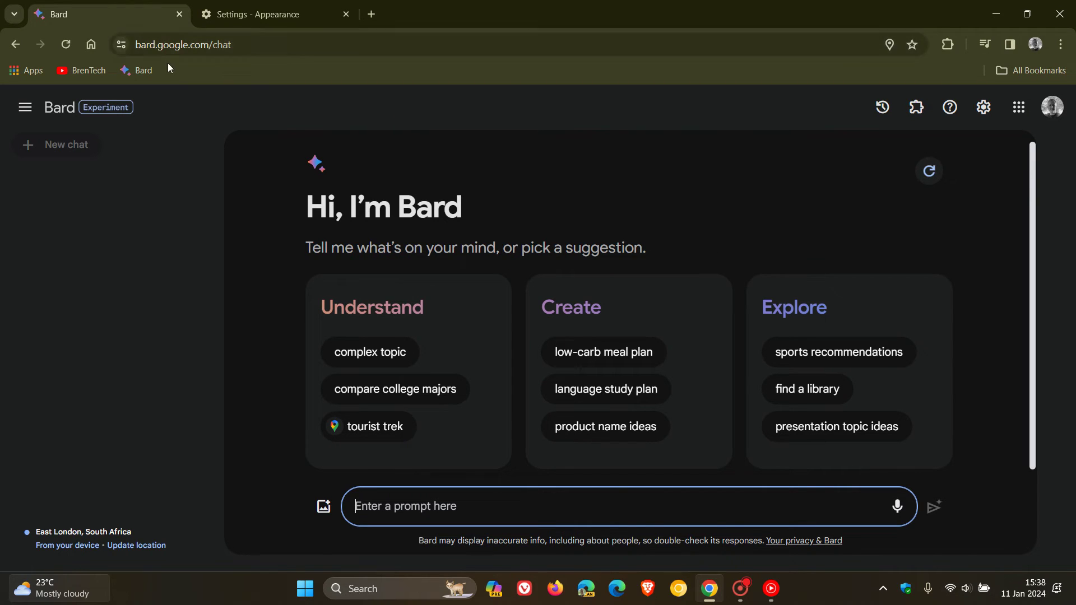
left_click(92, 44)
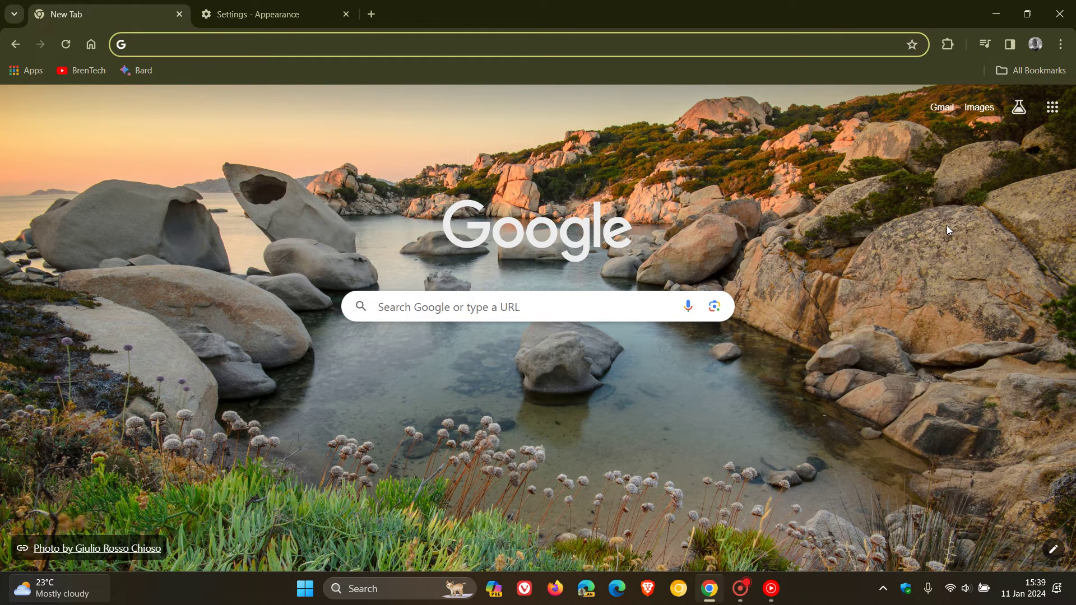
- Go to Privacy and security > Site settings > Additional content settings > Zoom levels
left_click(270, 12)
left_click(100, 201)
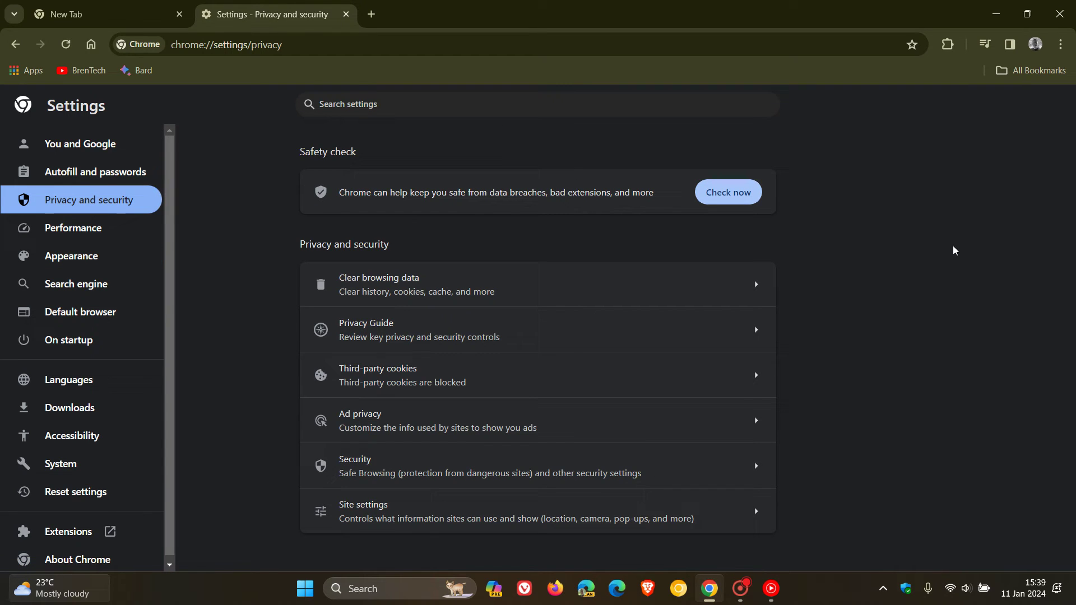
left_click(598, 521)
scroll(910, 312, "down", 5)
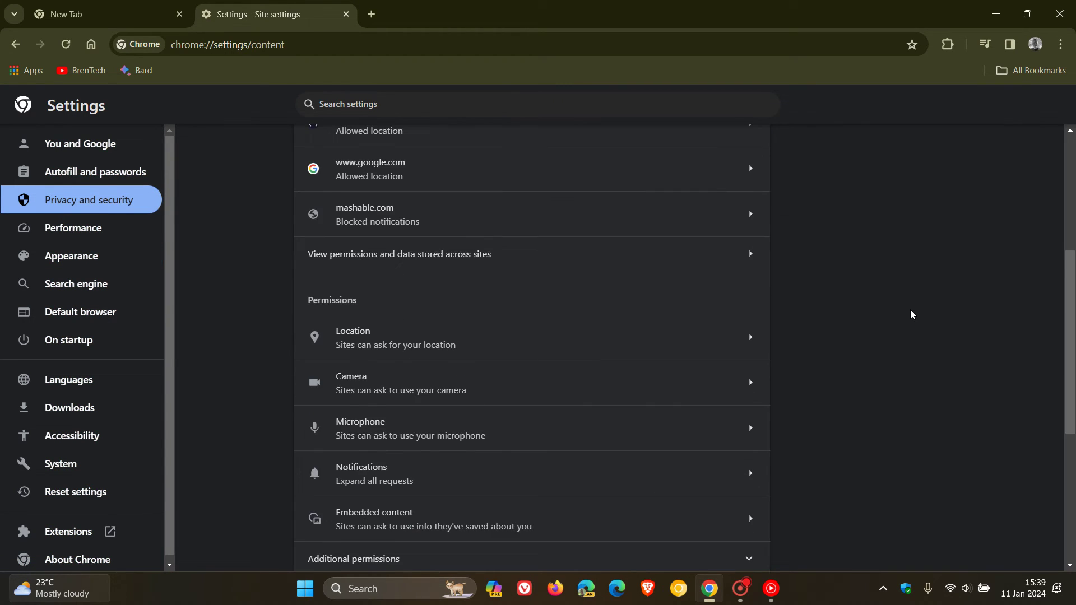
scroll(911, 310, "down", 5)
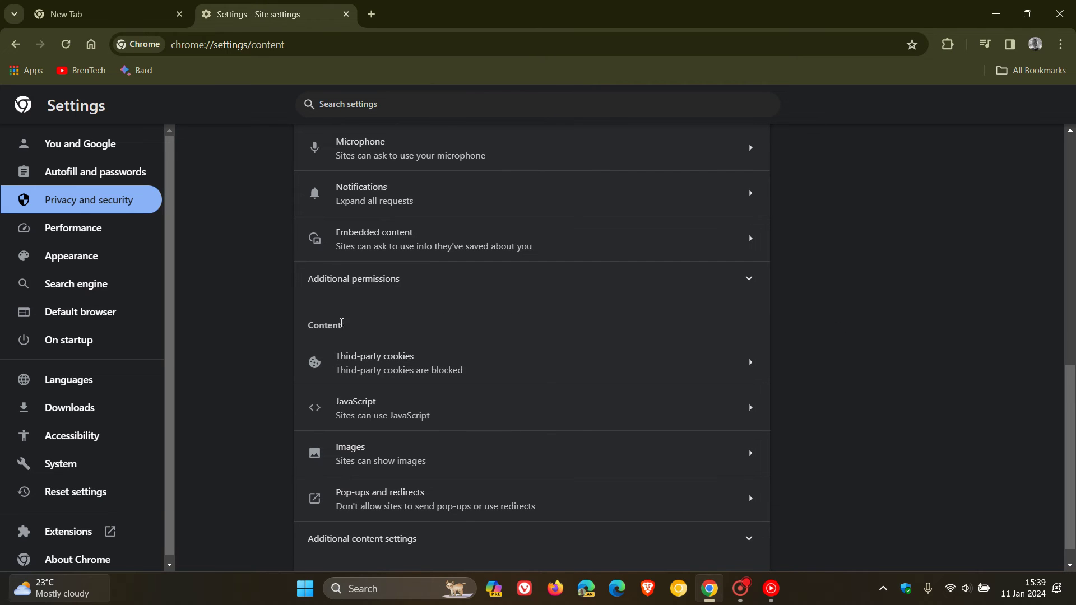
scroll(889, 305, "down", 1)
left_click(443, 517)
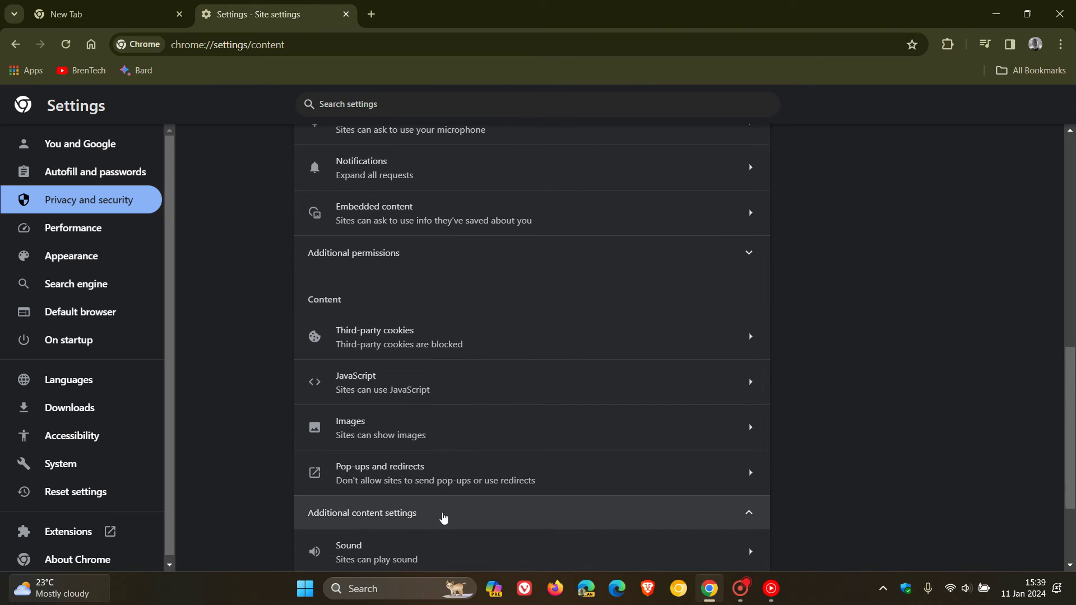
scroll(952, 341, "down", 5)
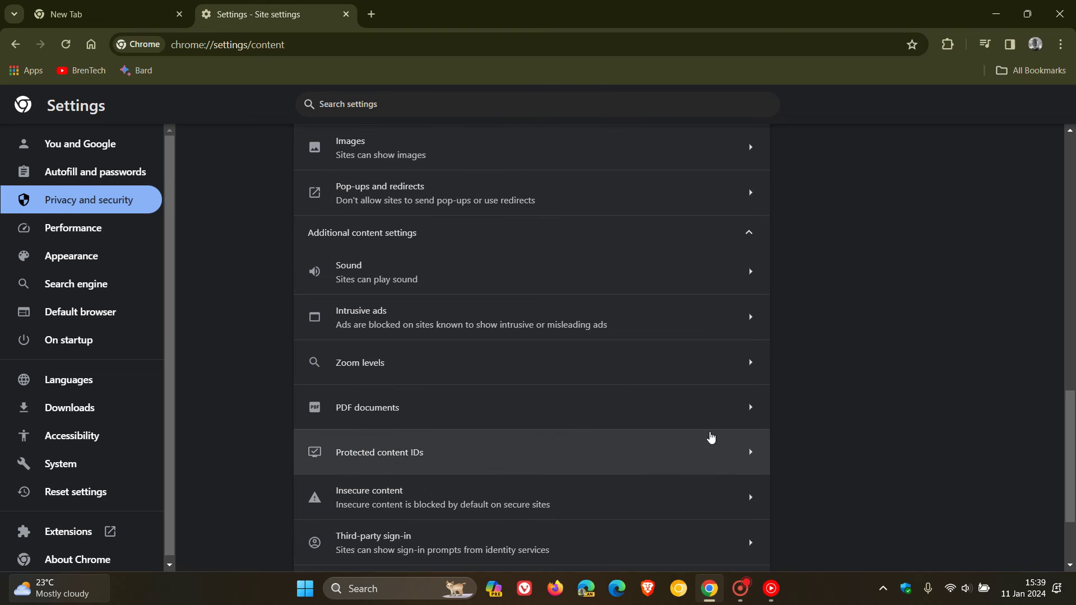
left_click(598, 377)
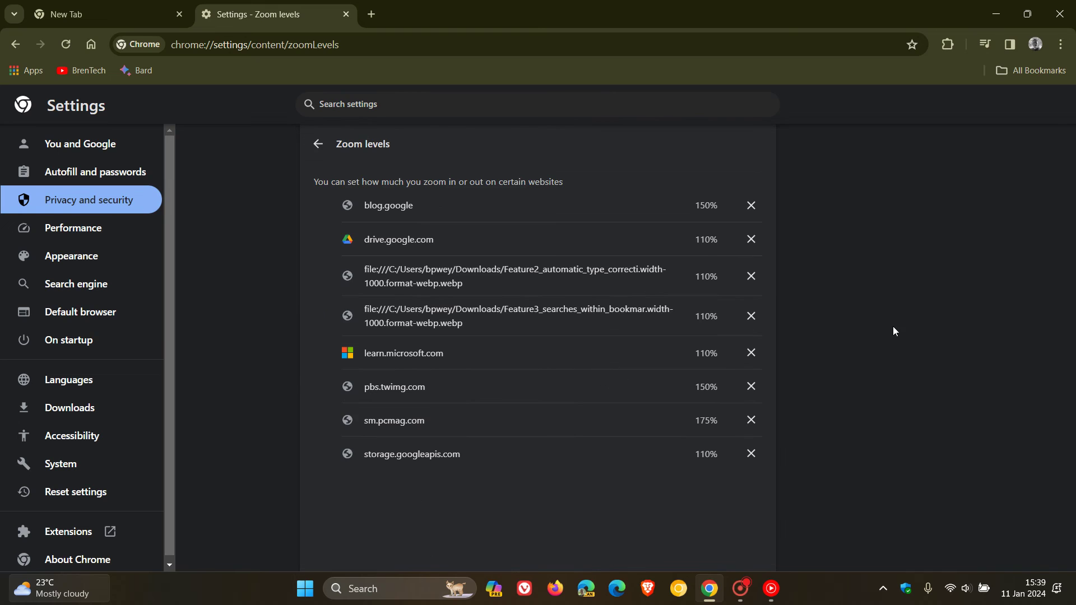
- Remove sm.pcmag.com's 175% zoom level and return to the New Tab page
left_click(751, 421)
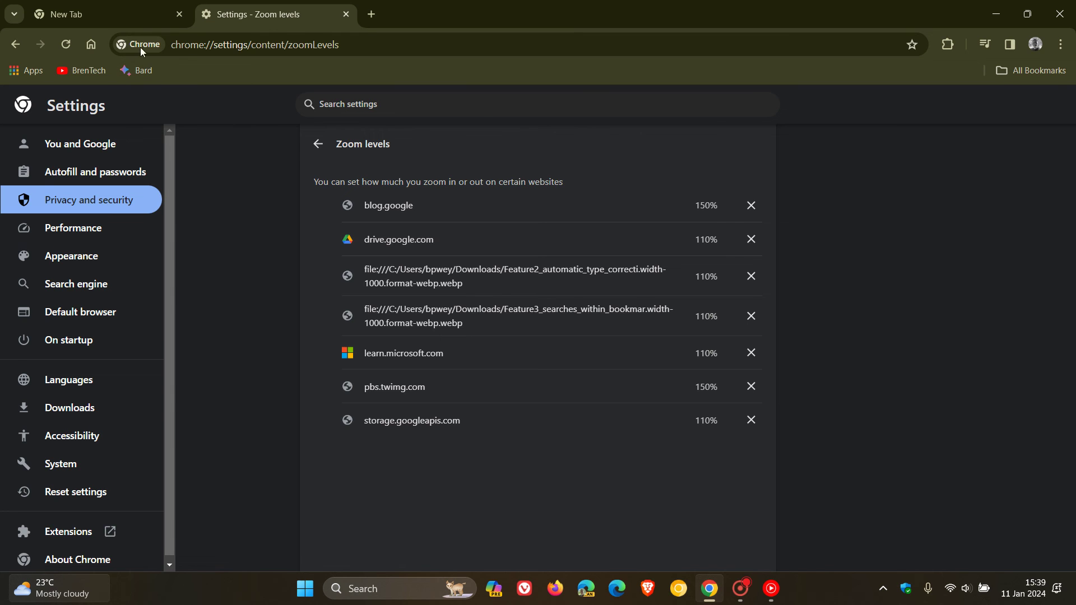
left_click(123, 12)
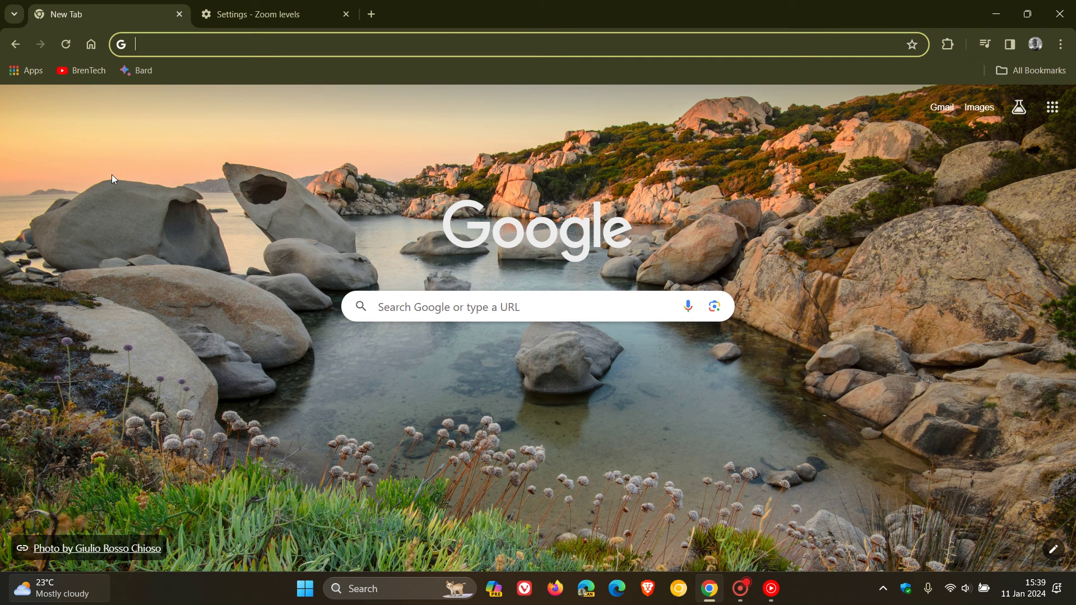